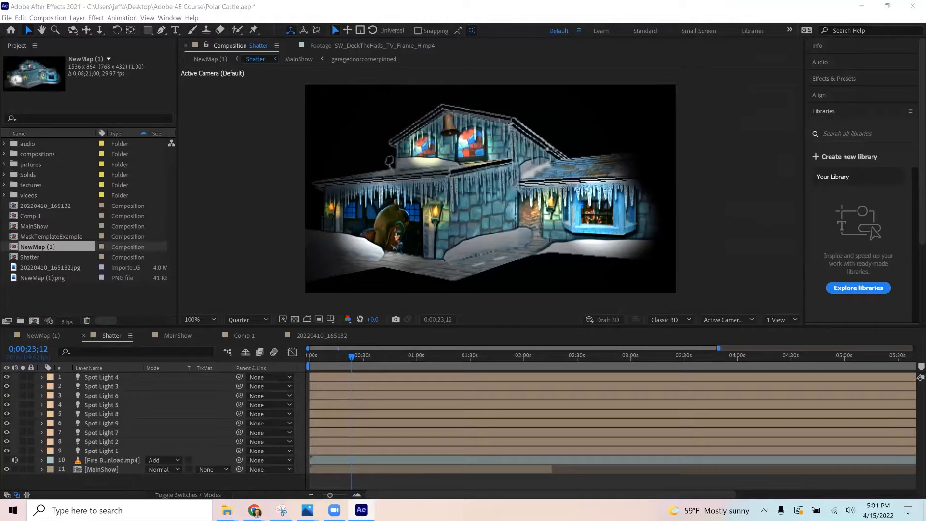
View the Evermore photo folder and inspect the stone watermill house photo 20210523_121550, then close it
mouse_move(227, 510)
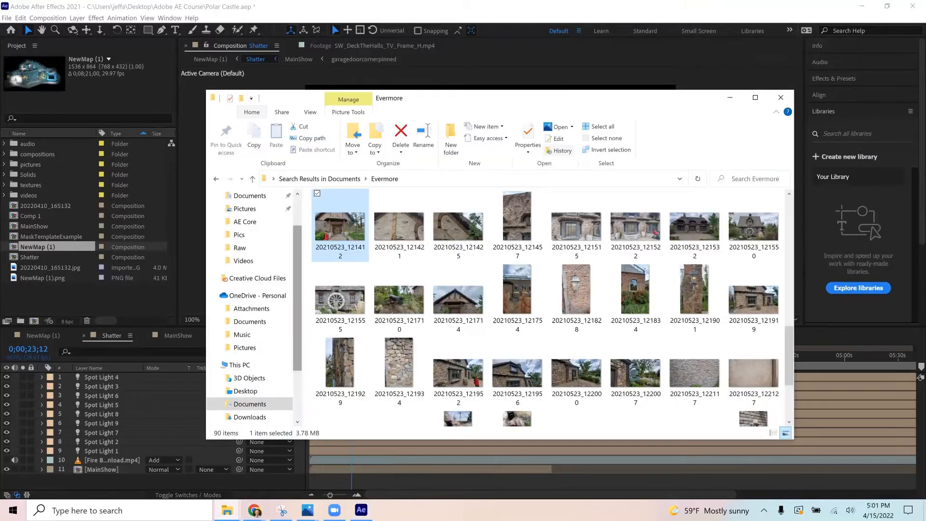
click(227, 463)
click(307, 510)
click(248, 444)
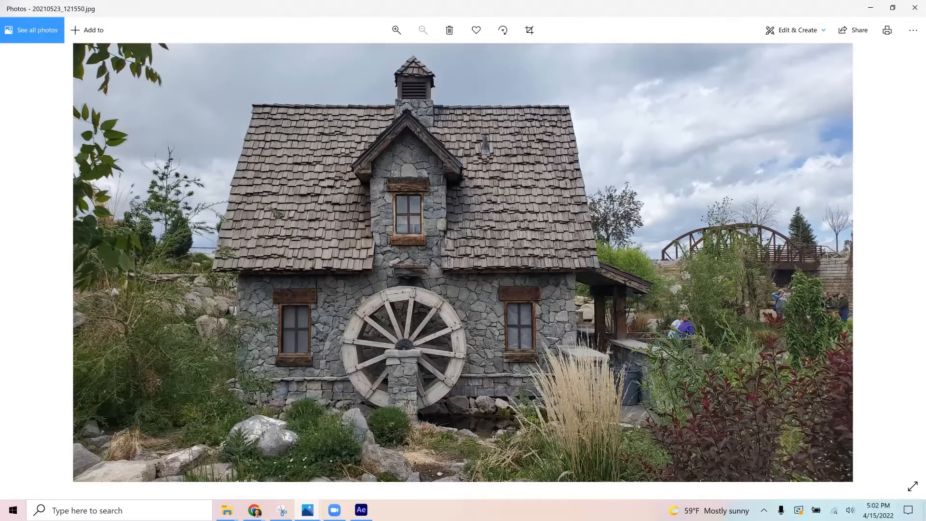
scroll(463, 270, up, 1)
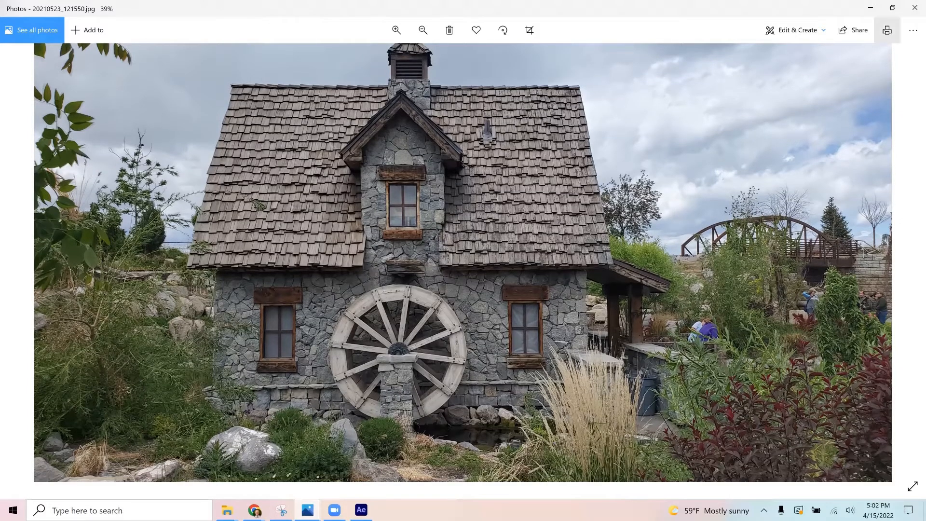
click(915, 7)
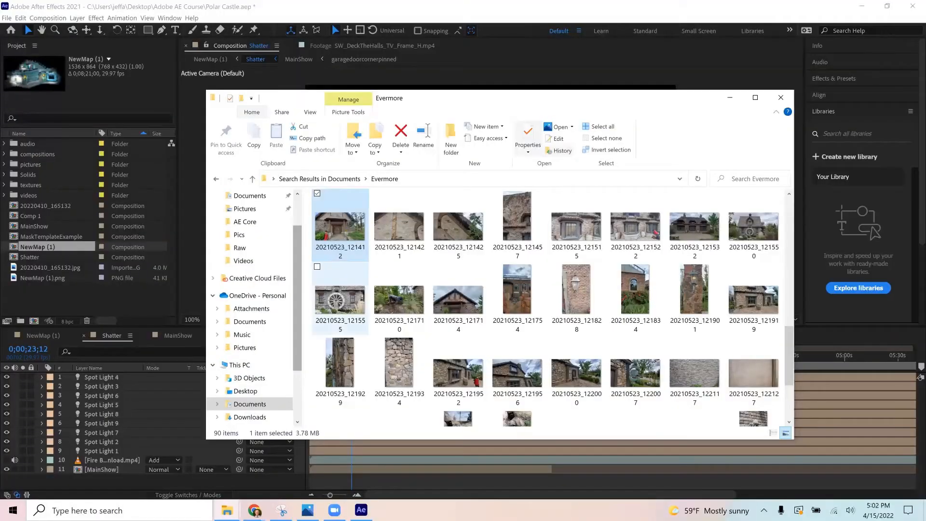
Browse the Evermore photos from the thatched doorway 20210523_121412 through to the watermill house 20210523_121550
double_click(344, 236)
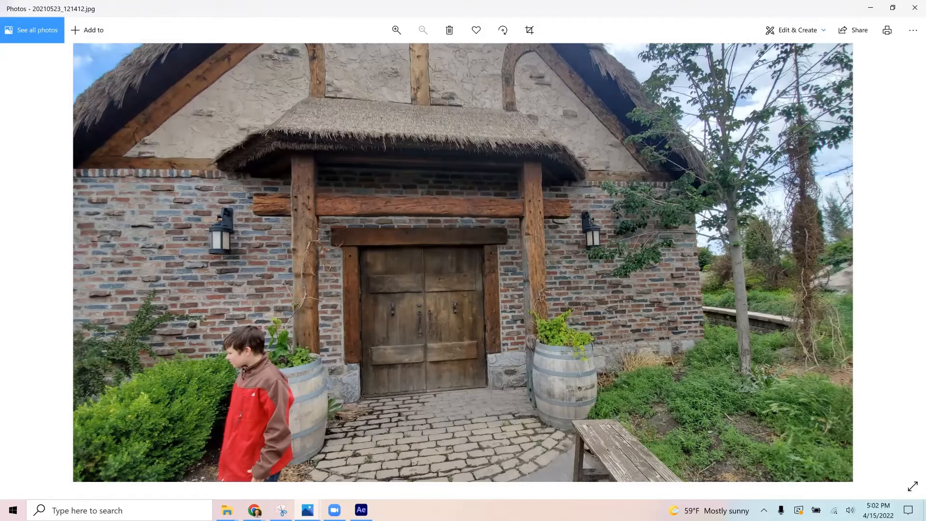
key(Right)
key(Right)
key(Right)
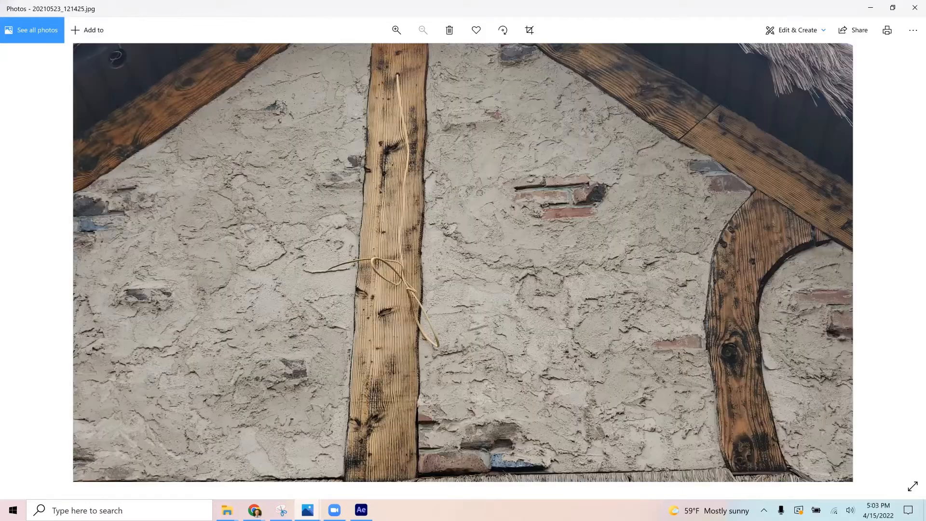
key(Right)
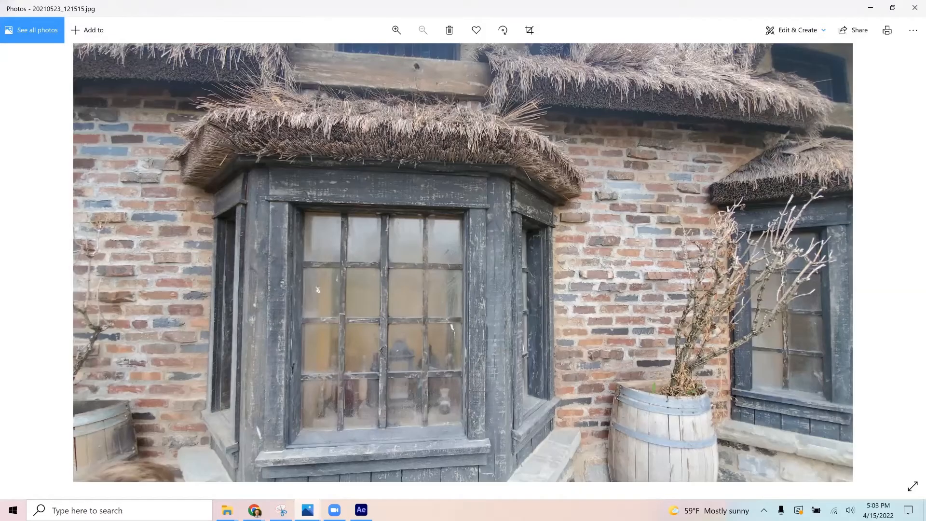
key(Right)
key(Right)
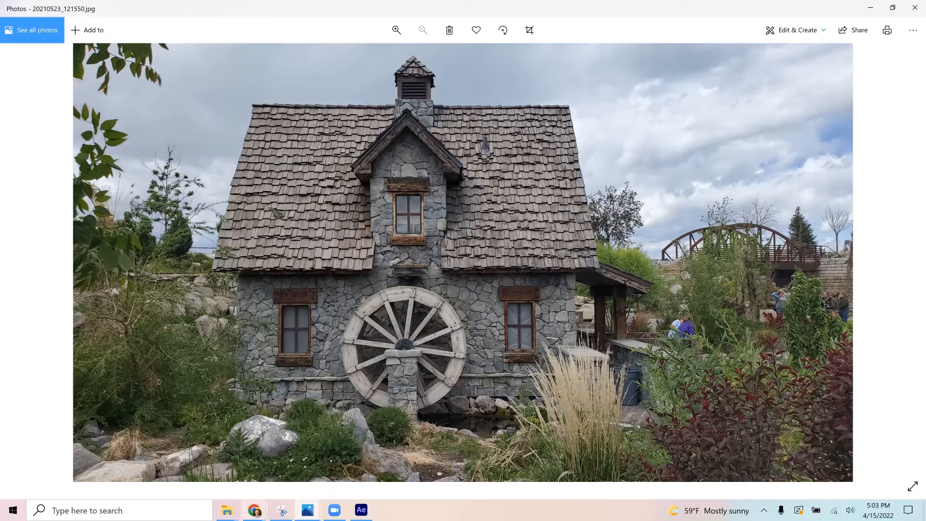
Open the arched church door photo 20220410_165132 from the Raw folder for a full view
mouse_move(226, 510)
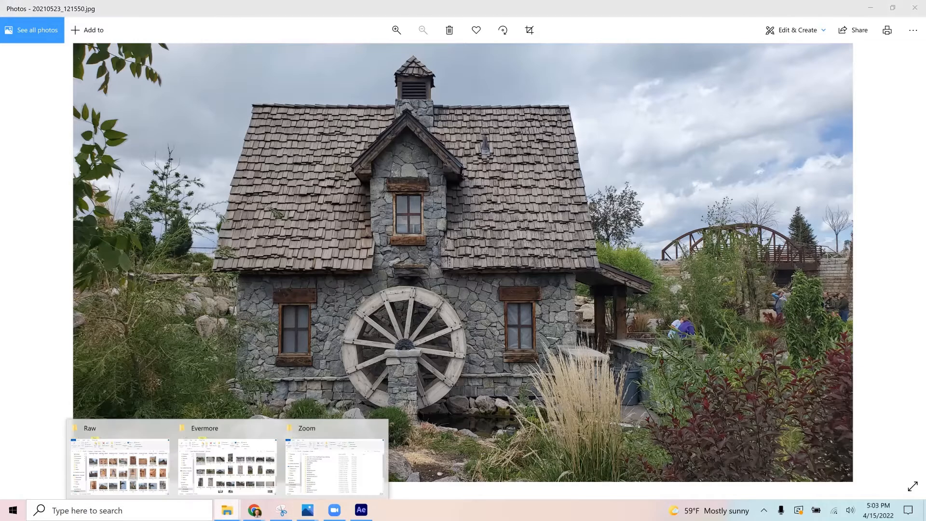
click(120, 466)
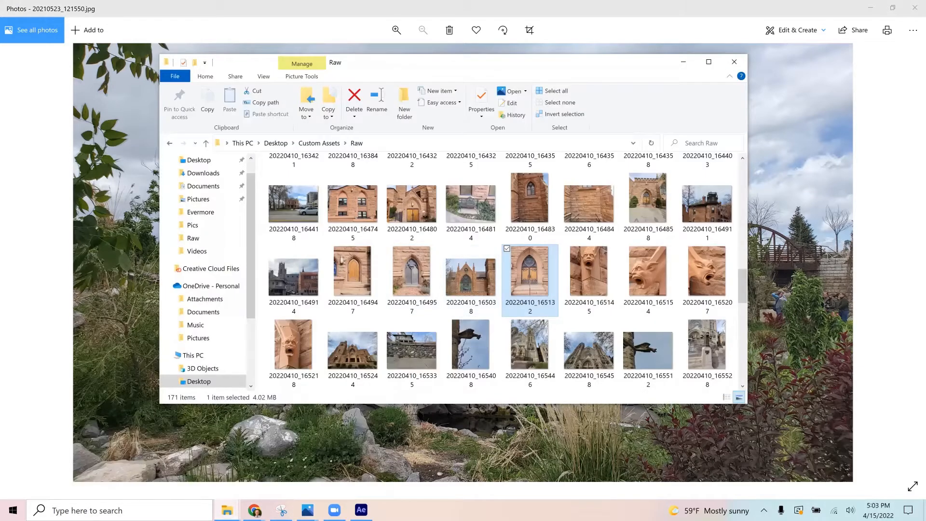
key(Return)
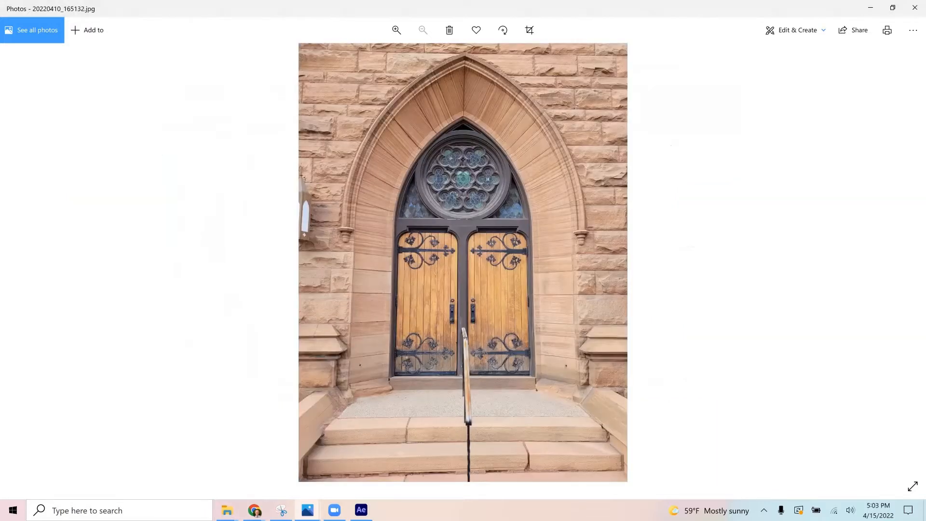
Import the arched door photo 20220410_165132 from the Raw folder into the After Effects project
click(227, 510)
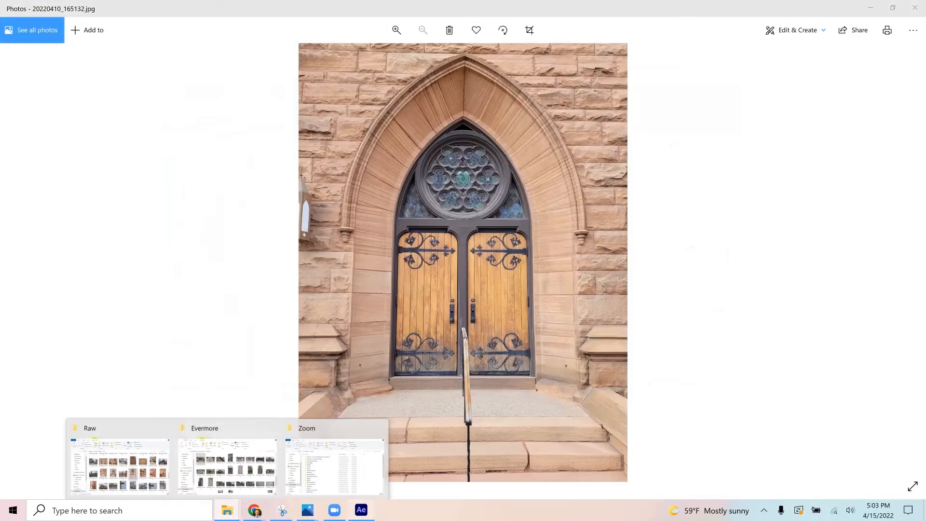
click(361, 510)
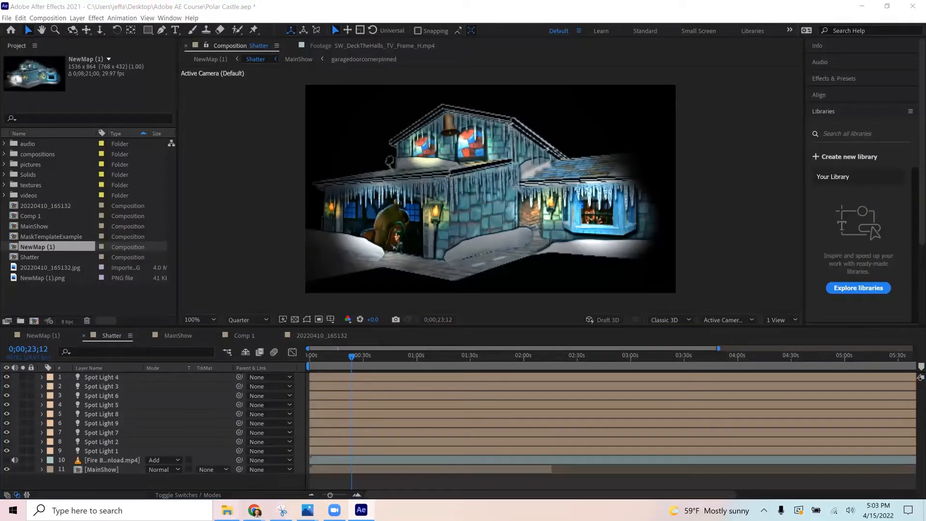
click(227, 510)
click(123, 465)
drag(531, 285, 80, 302)
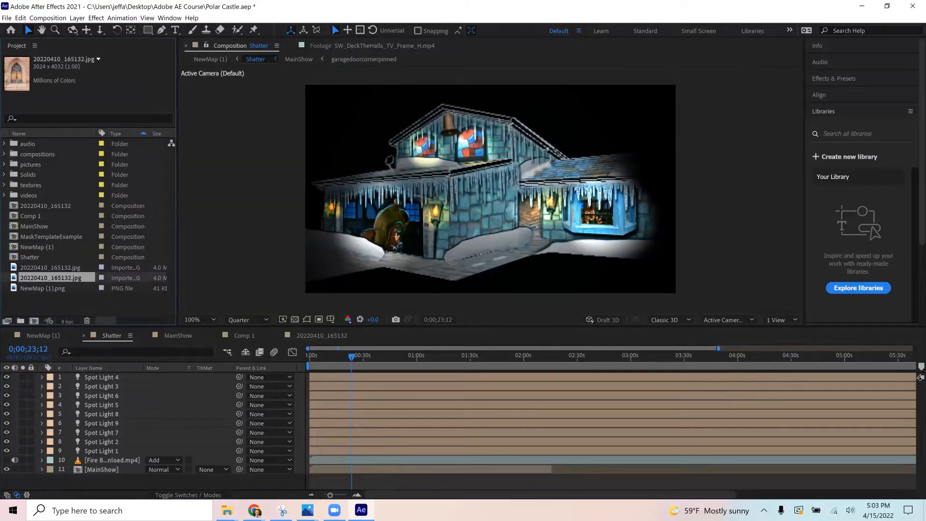
Create a new portrait composition 1080 px wide and 1920 px high
click(48, 17)
click(51, 29)
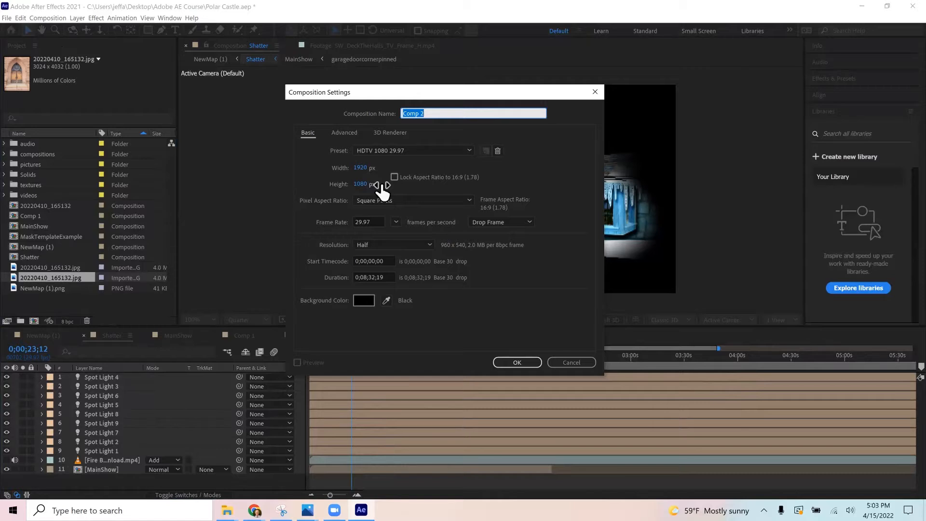
click(365, 169)
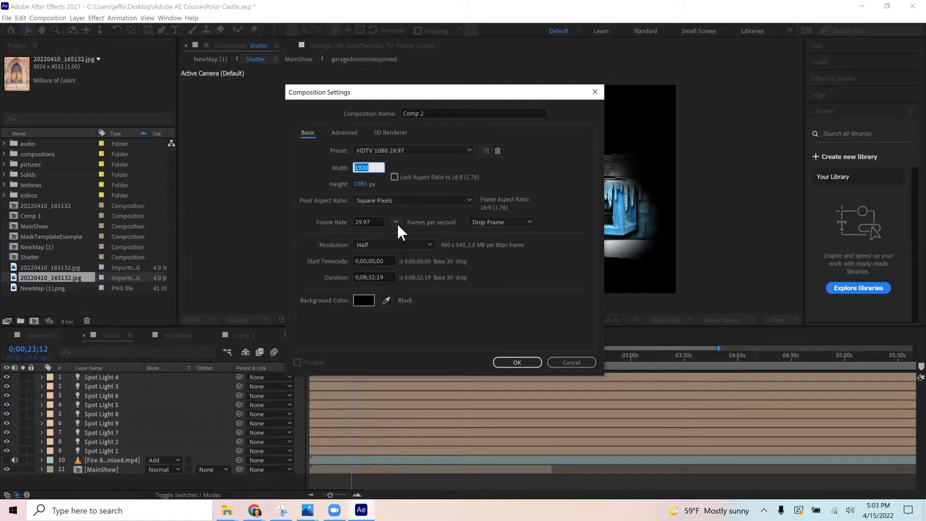
text(1080)
key(Tab)
text(1920)
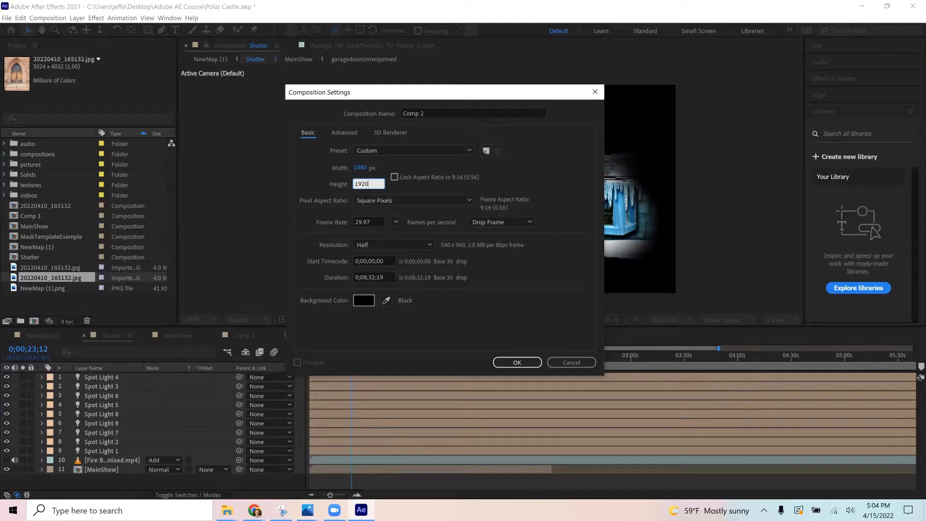
key(Return)
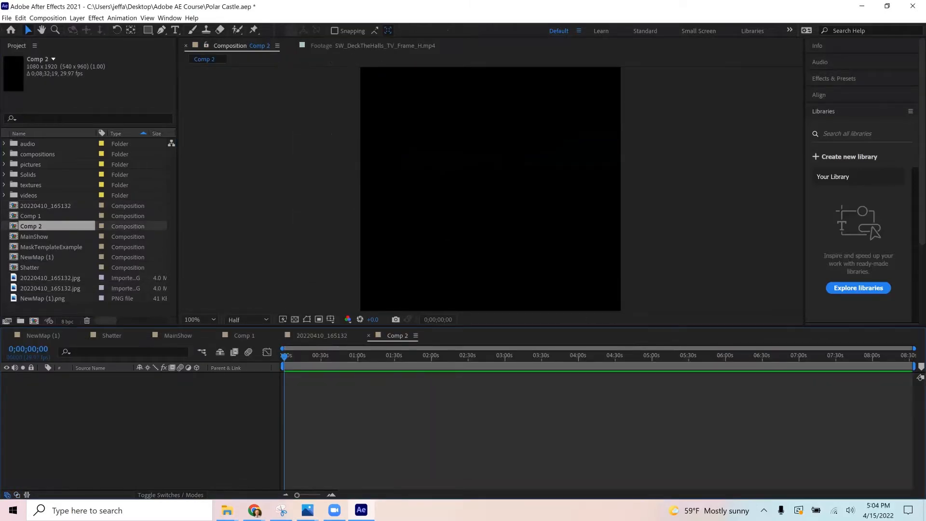
Add the newly imported door photo to the Comp 2 timeline and set its scale to 70%
click(51, 288)
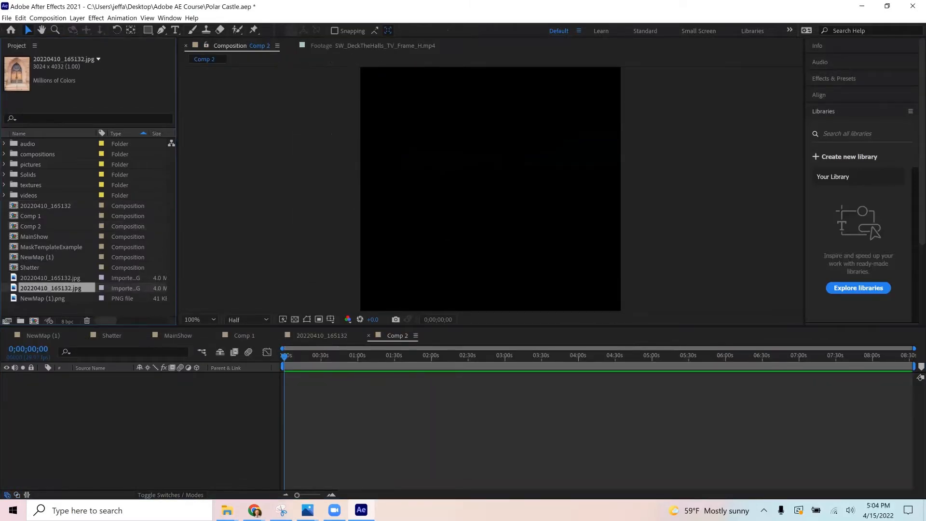
drag(50, 288, 90, 402)
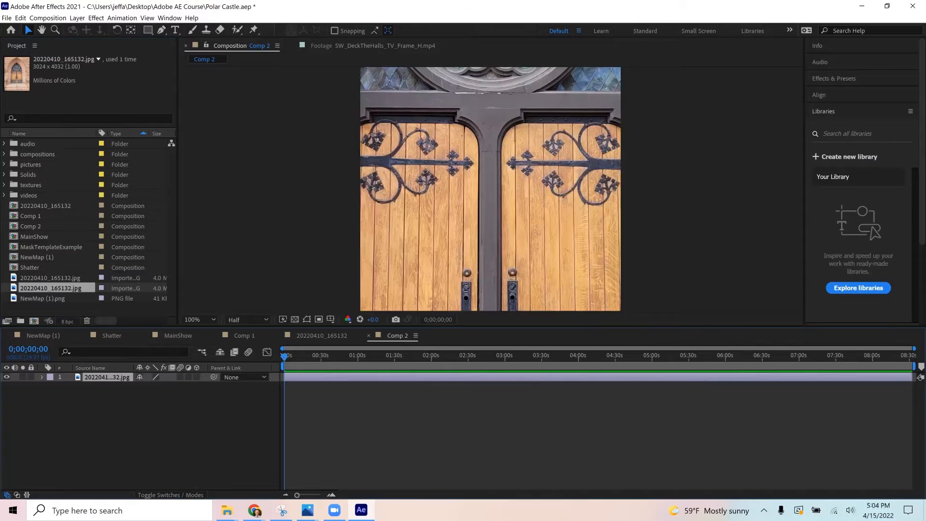
scroll(451, 200, down, 3)
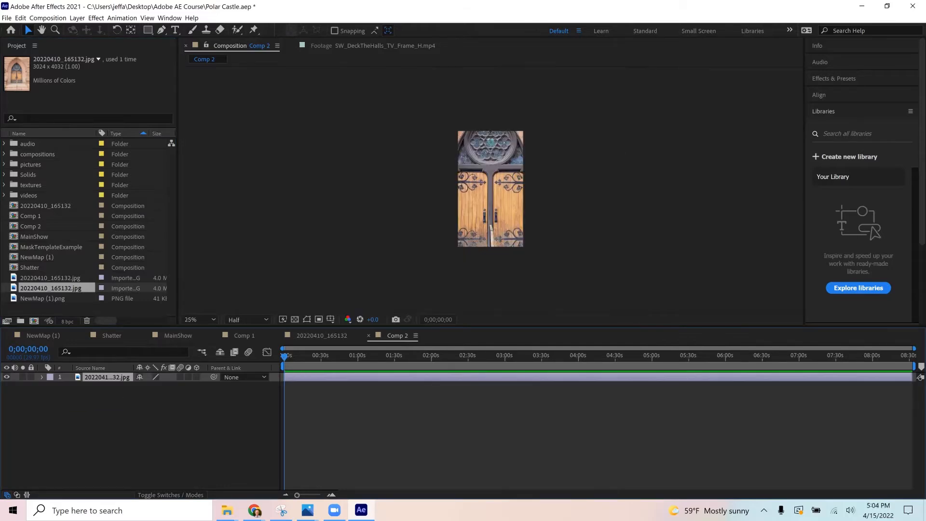
key(s)
drag(164, 386, 149, 386)
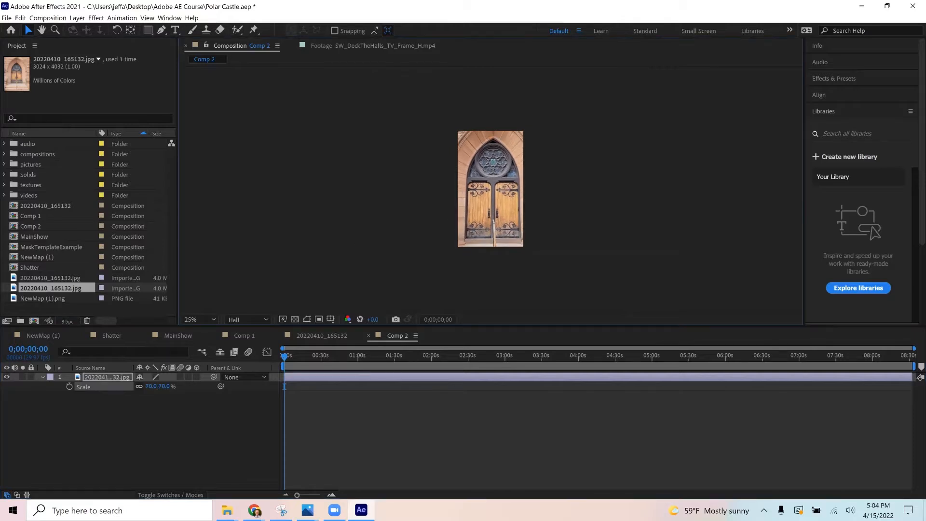
Start a Pen tool mask on the door photo, tracing the lower left edge of the arch
scroll(490, 188, up, 2)
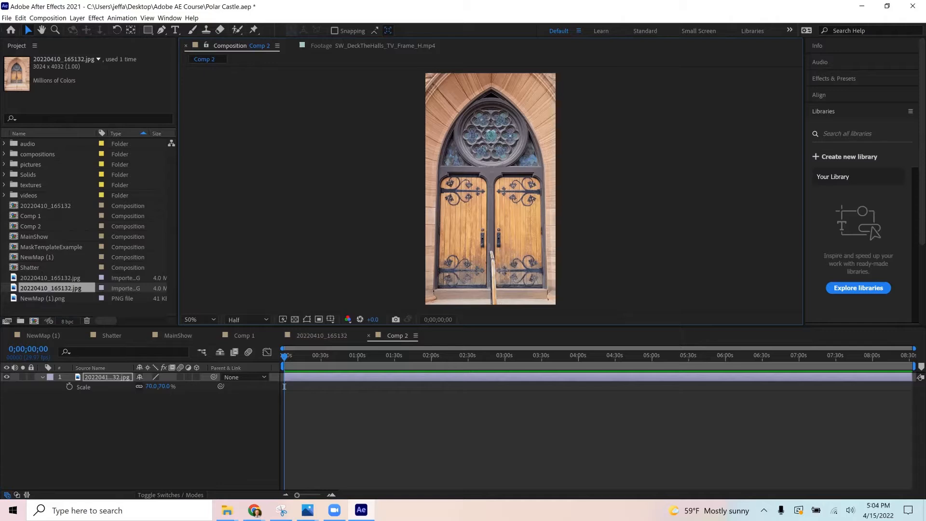
scroll(490, 188, up, 2)
key(g)
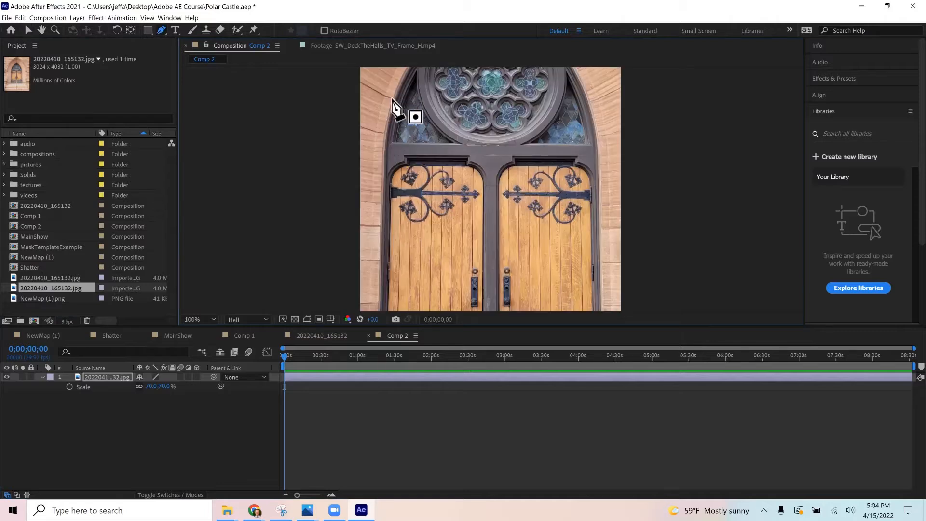
click(386, 146)
click(387, 126)
click(394, 99)
click(403, 78)
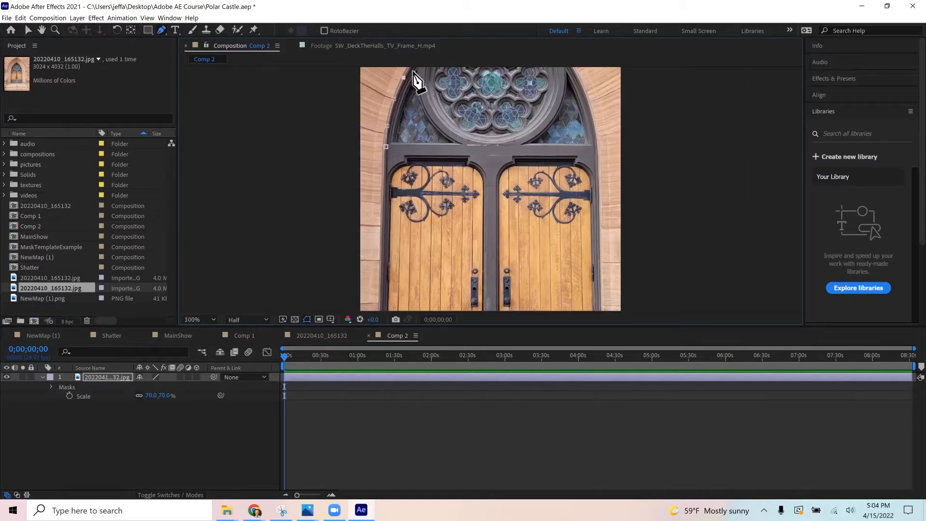
Continue the mask up the remaining left curve of the arch and just past its peak
key(h)
drag(458, 135, 449, 227)
key(g)
click(393, 175)
click(404, 157)
click(416, 142)
click(431, 129)
click(449, 116)
click(473, 100)
click(491, 115)
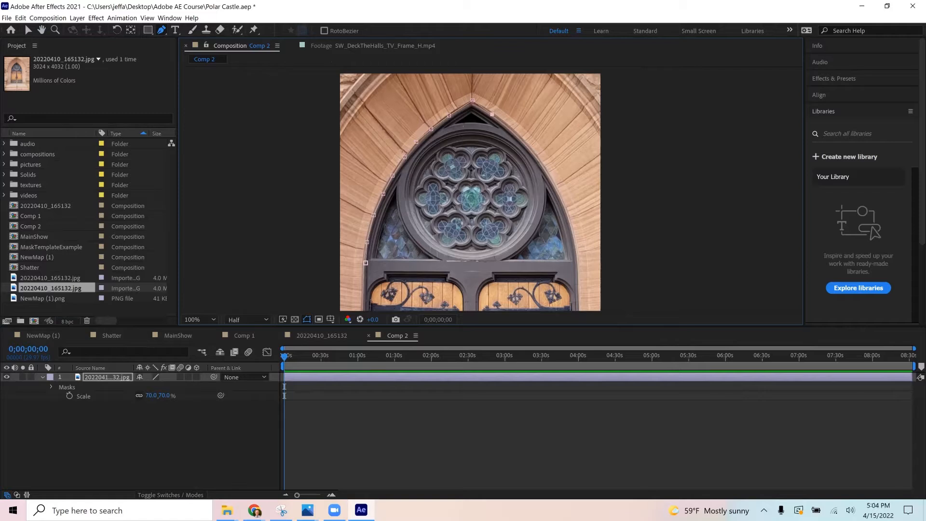
Trace the mask down the arch's right side and around the door base, close it, and save the project
click(522, 139)
click(546, 169)
drag(578, 264, 523, 73)
drag(529, 307, 527, 203)
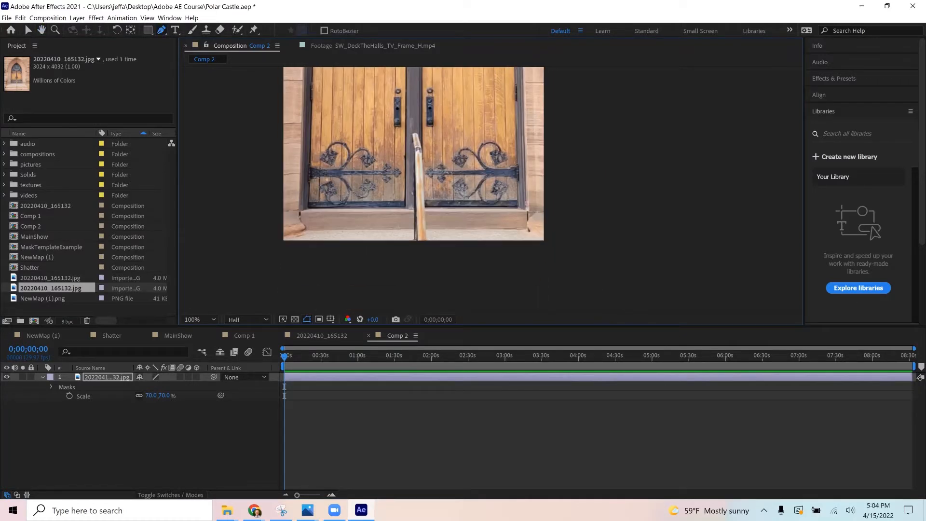
click(300, 209)
drag(347, 129, 377, 259)
click(340, 98)
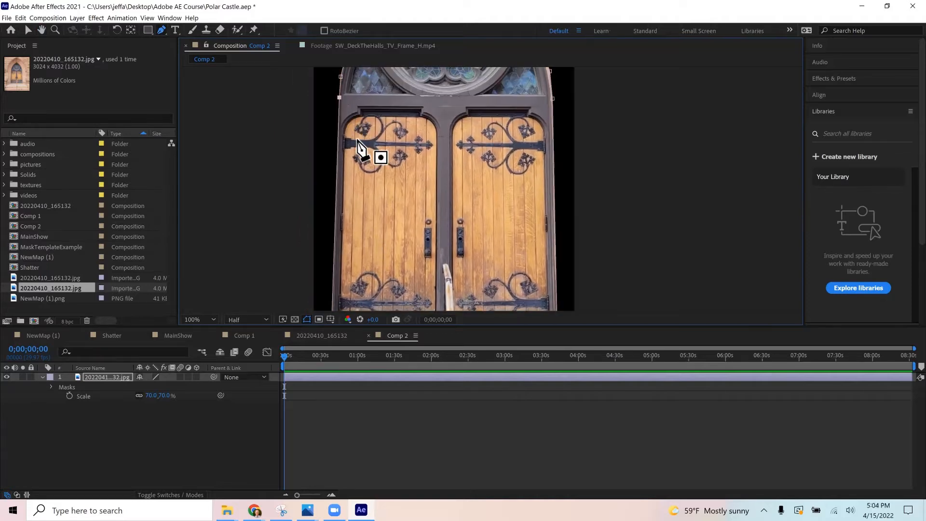
key(comma)
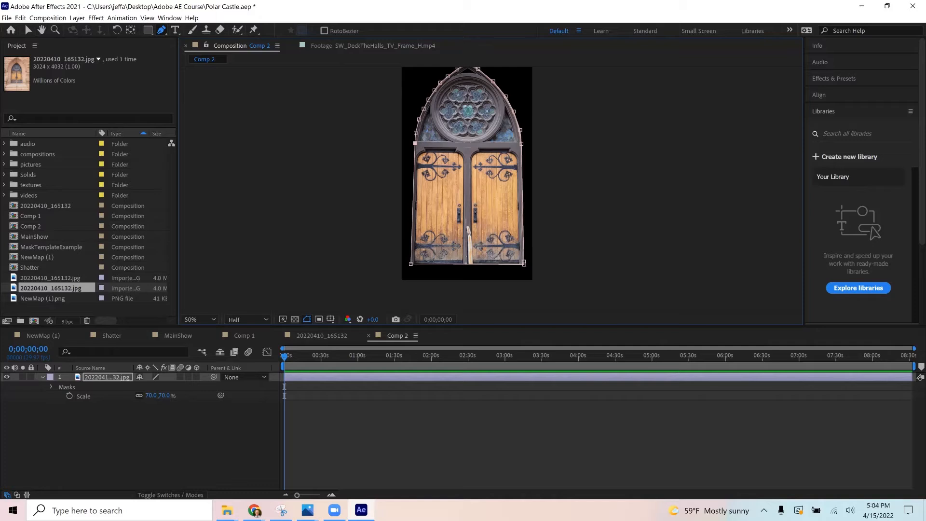
key(ctrl+s)
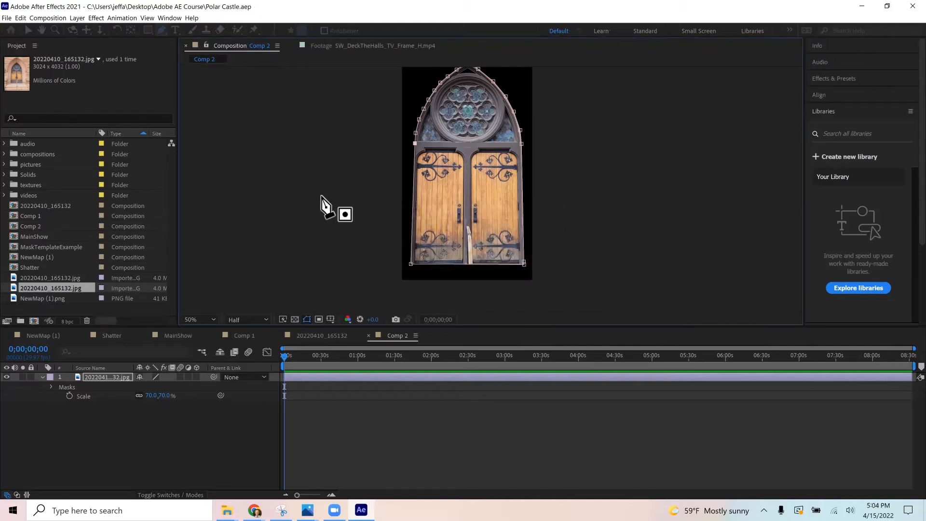
Enlarge the masked door layer to a scale of 74% and deselect it
key(v)
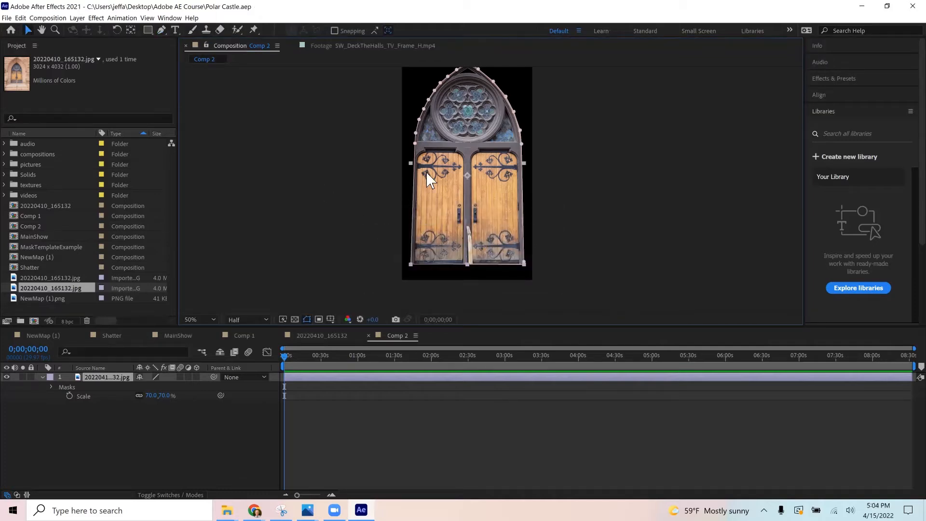
key(h)
drag(331, 192, 324, 202)
key(v)
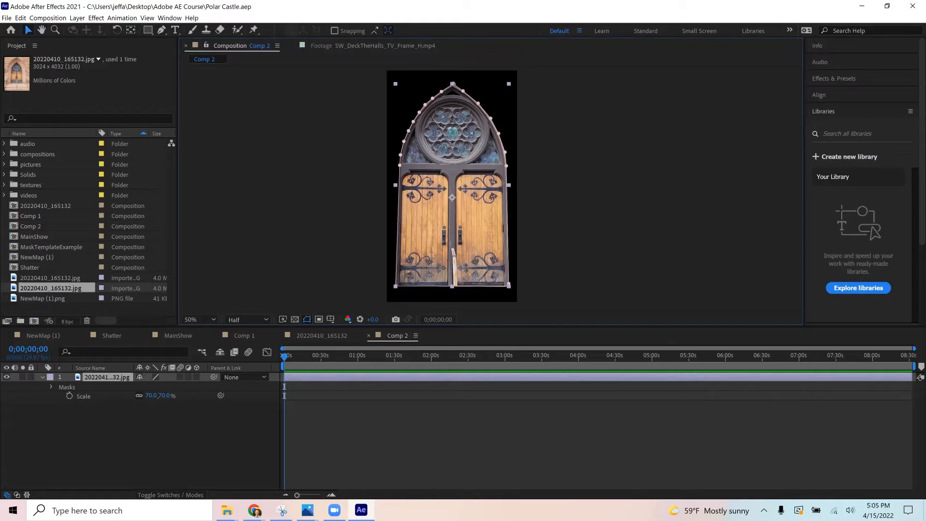
drag(151, 396, 153, 396)
click(222, 178)
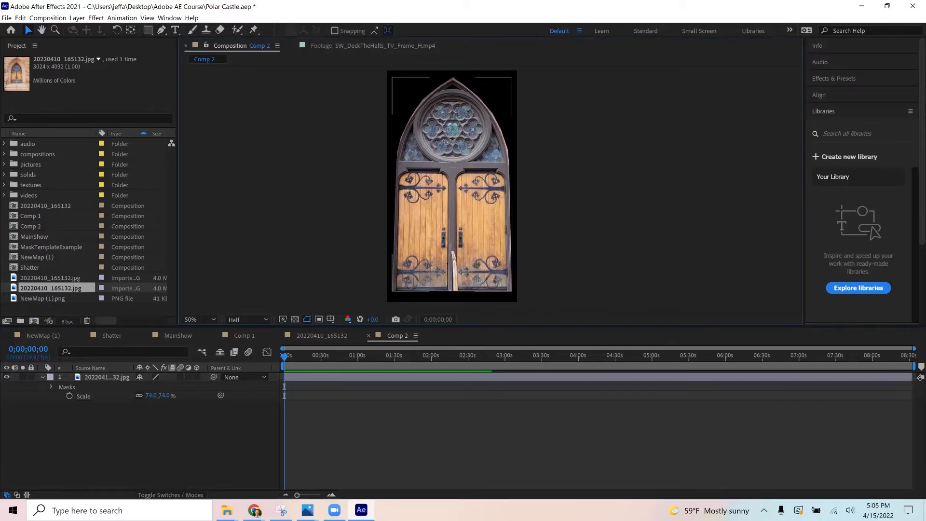
Apply the Corner Pin effect to the masked door layer in Comp 2
click(441, 200)
key(ctrl+space)
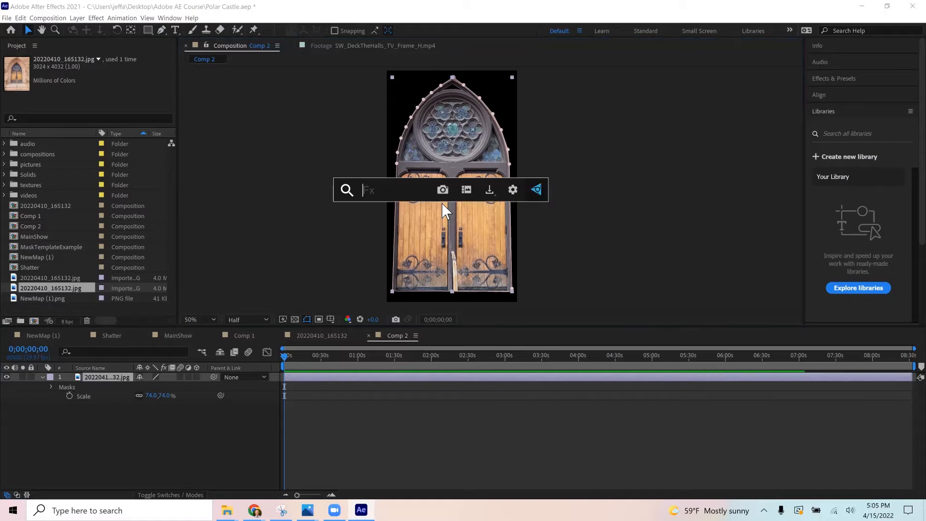
text(corner)
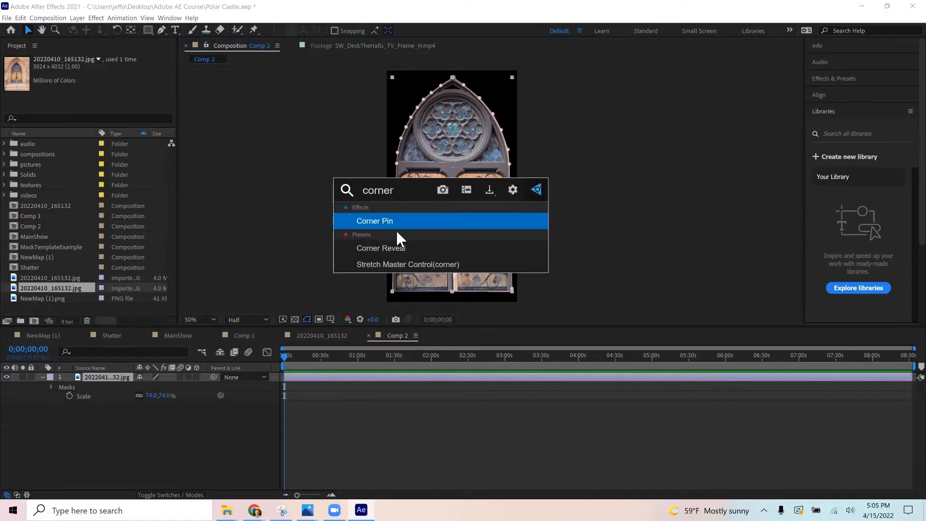
key(Return)
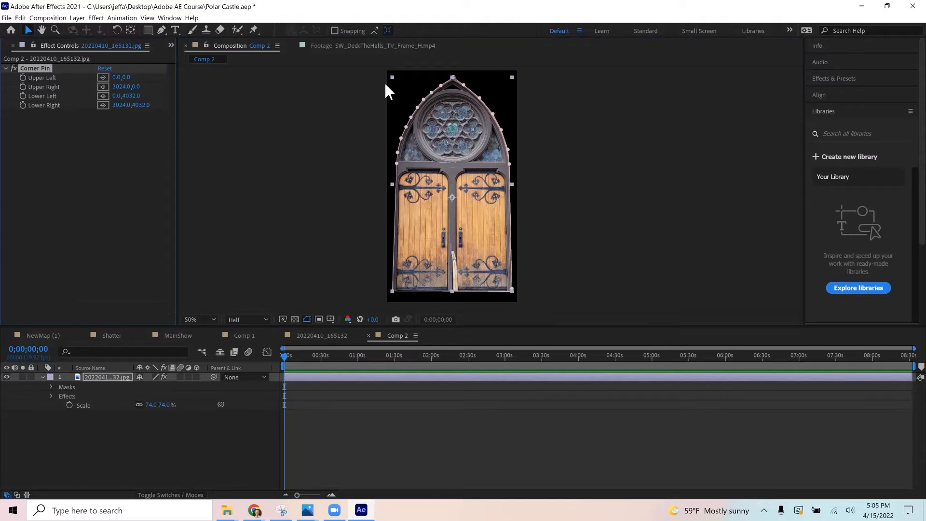
Pull the upper left pin out to about -227, -151 and the upper right to about 3273, -173, and save the project
key(comma)
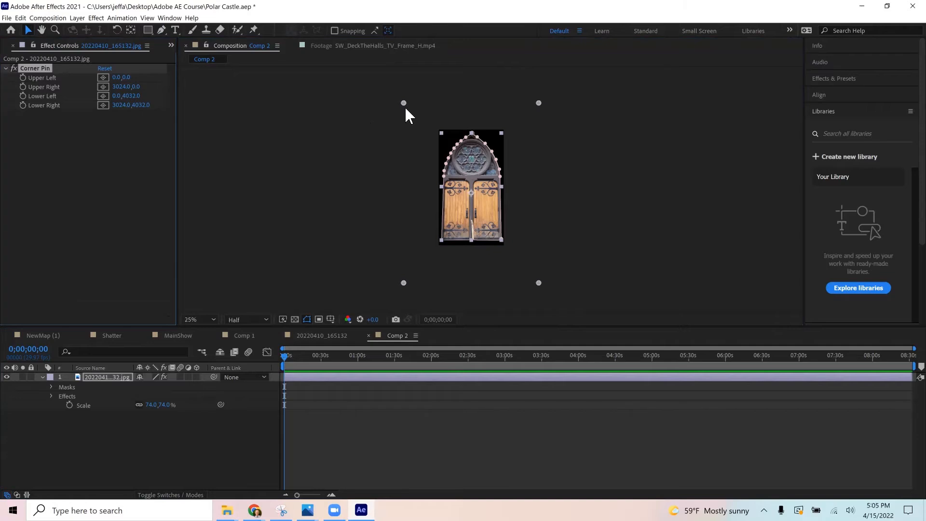
drag(403, 103, 400, 103)
drag(538, 102, 550, 95)
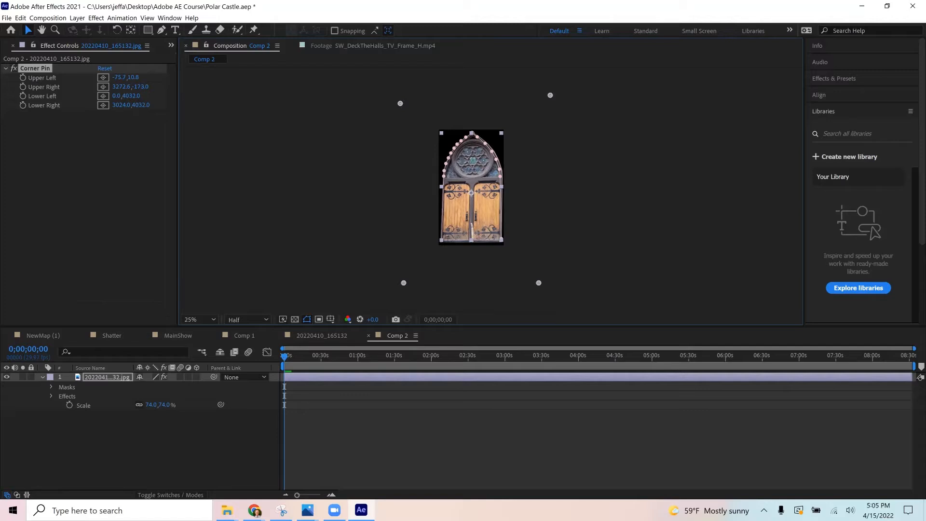
drag(396, 104, 391, 98)
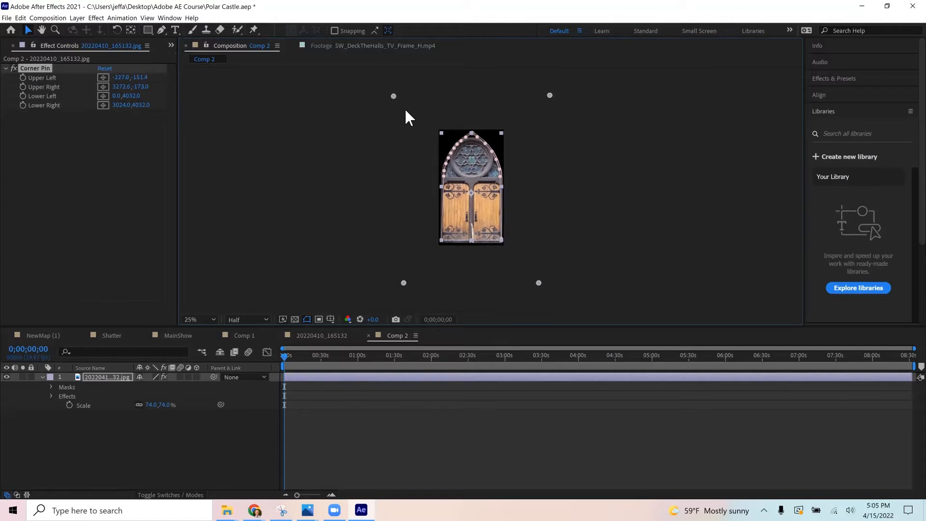
key(period)
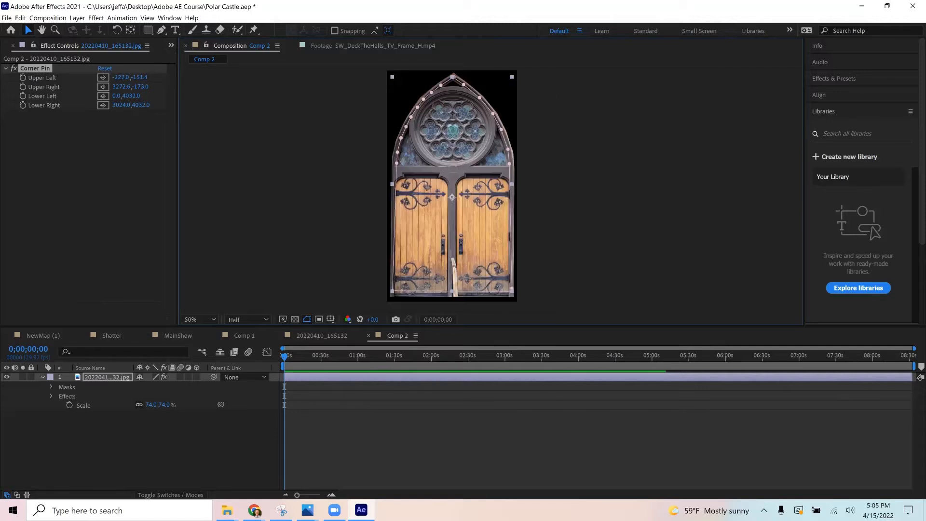
key(comma)
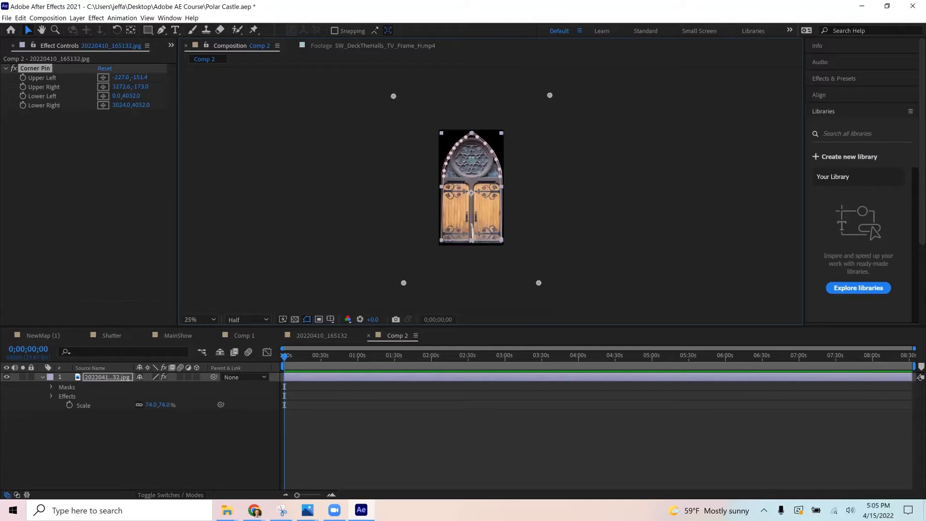
click(347, 229)
key(period)
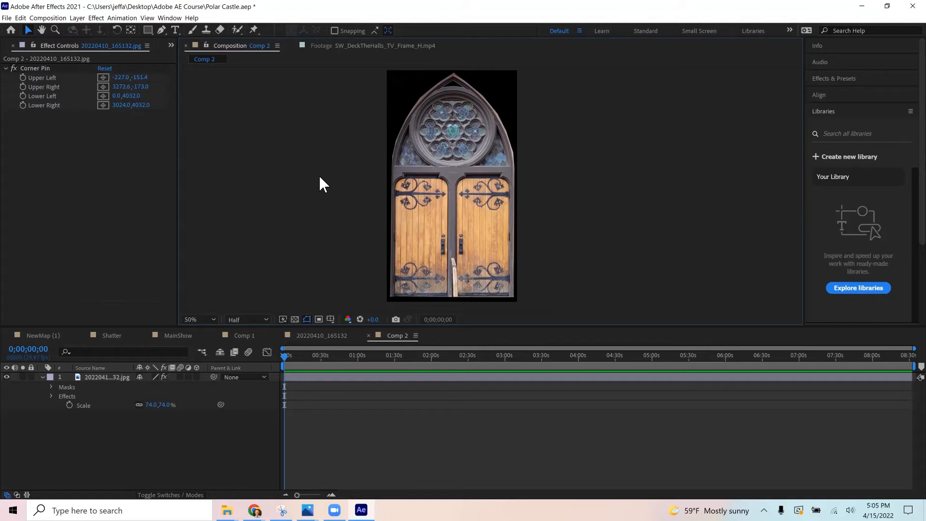
key(ctrl+s)
click(12, 45)
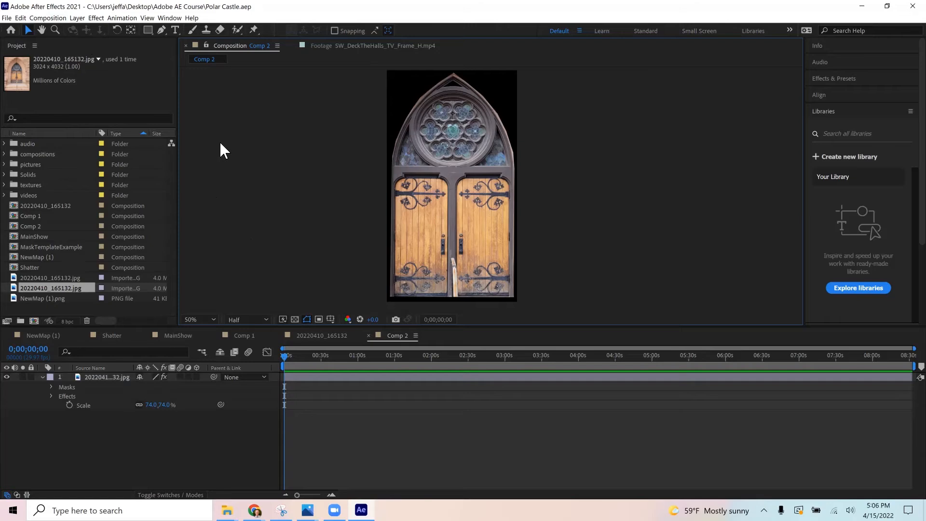
Queue the current frame of Comp 2 for output as a file and set its output format to PNG Sequence
click(54, 18)
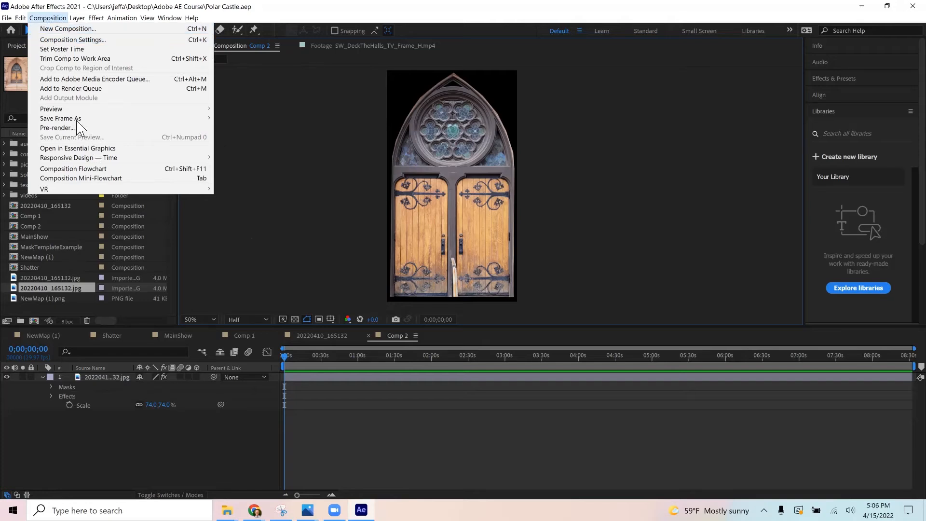
mouse_move(76, 121)
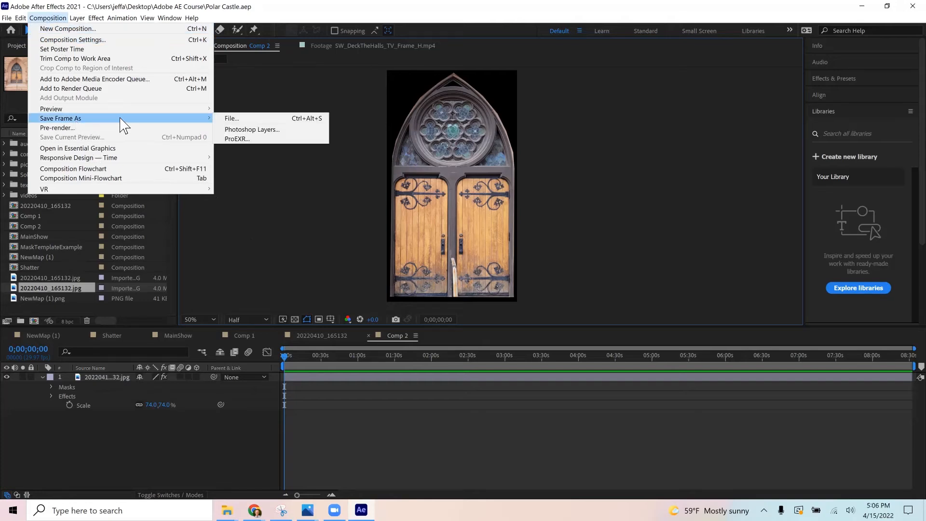
click(231, 118)
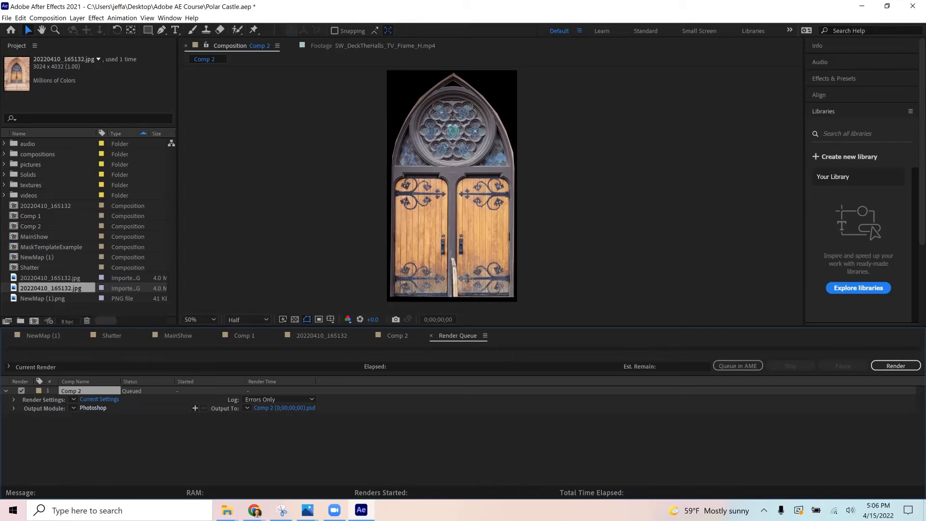
click(93, 407)
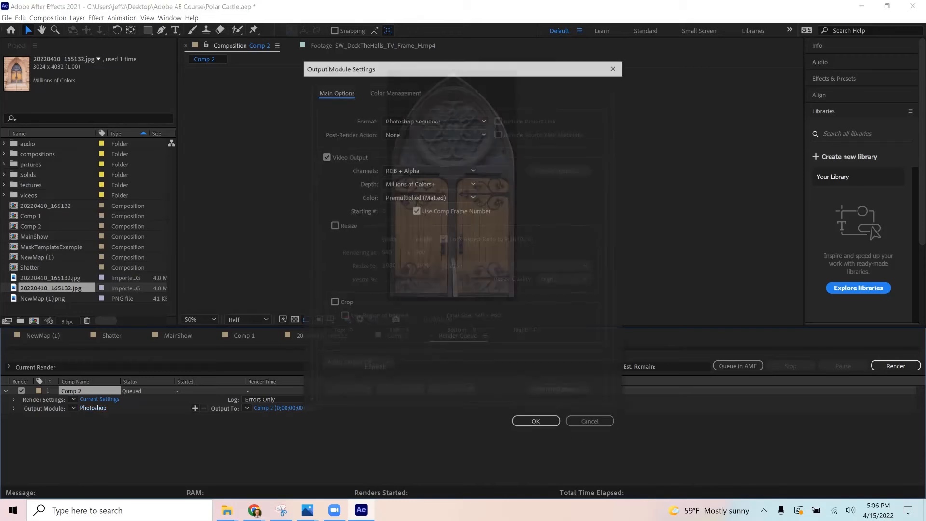
click(410, 121)
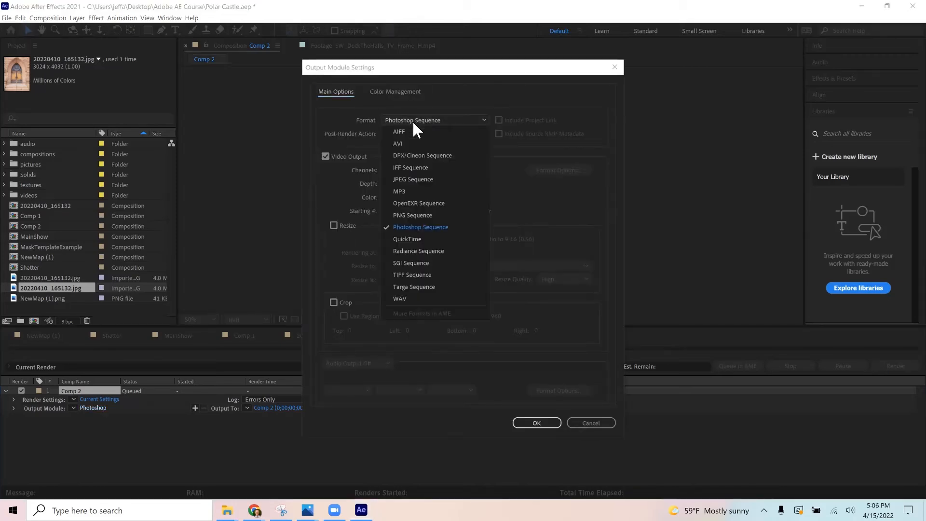
click(406, 216)
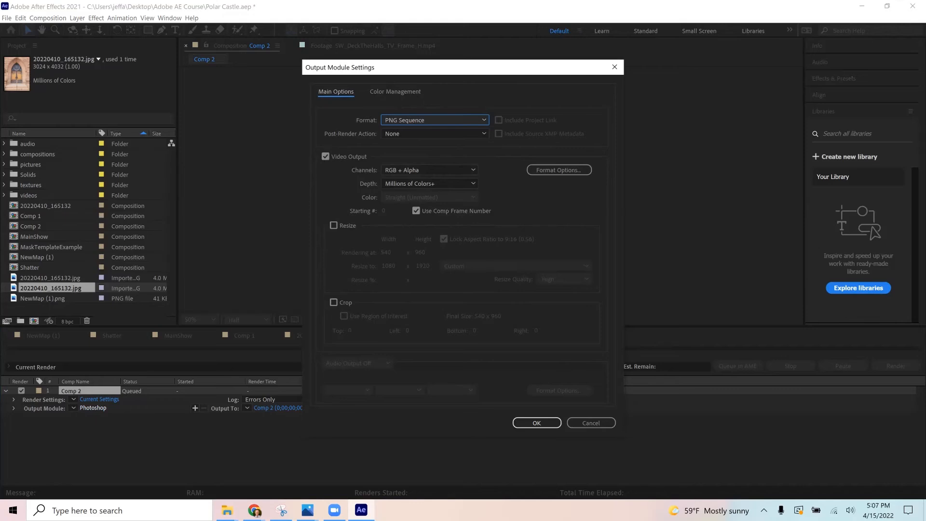
key(Return)
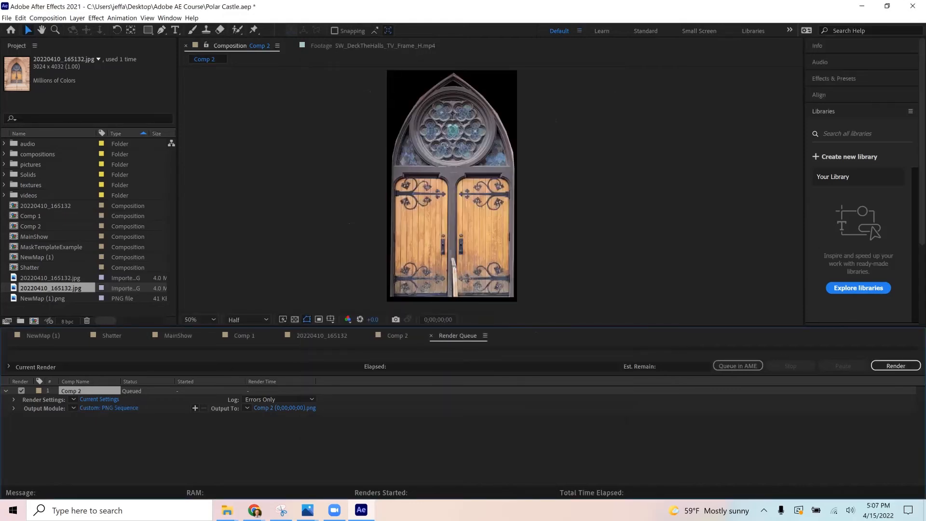
Name the output file awesomedoor in the Custom Assets folder and render it
click(284, 407)
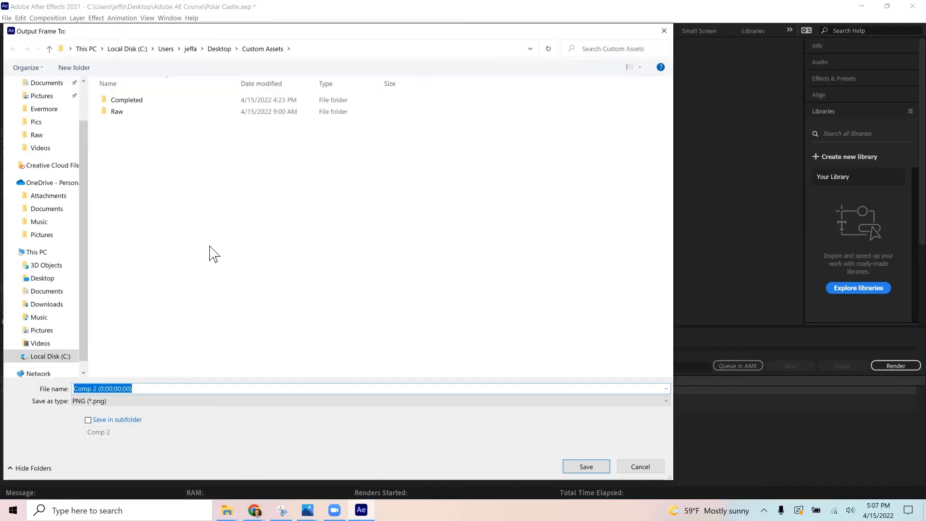
text(door)
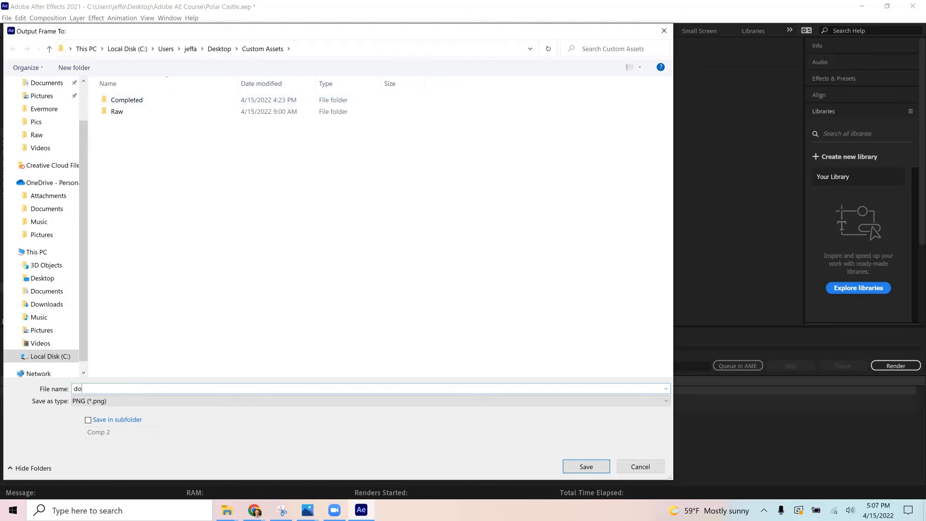
key(BackSpace)
key(BackSpace)
key(BackSpace)
text(awesomedoor)
key(Return)
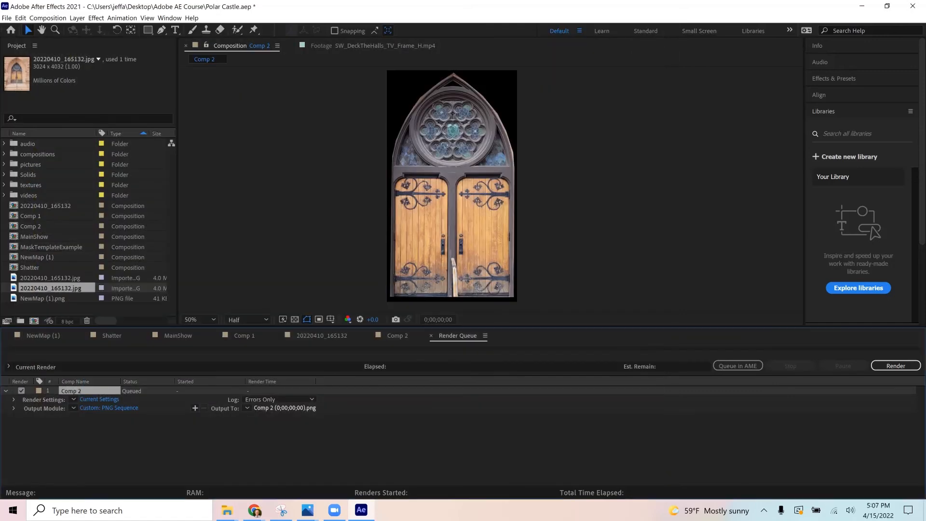
click(895, 365)
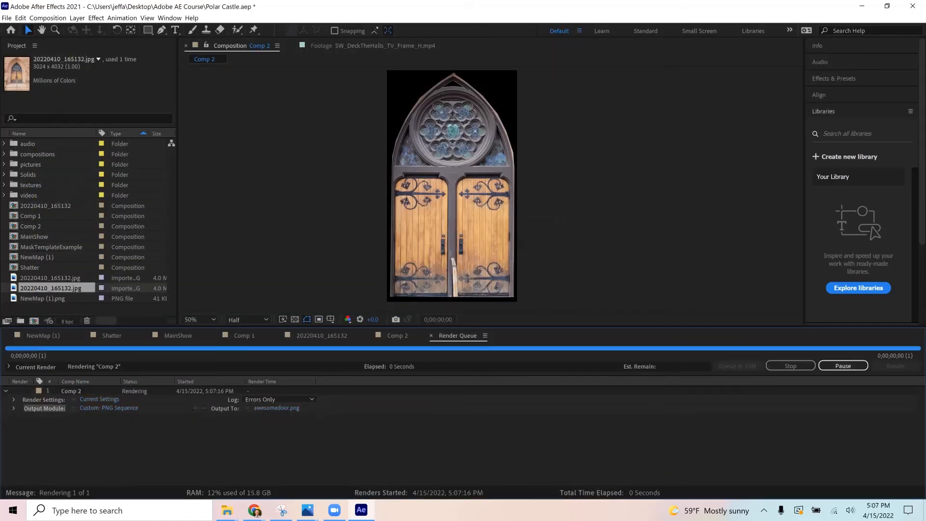
Switch to File Explorer and view the rendered awesomedoor image in the Custom Assets folder to check its cut-out
mouse_move(226, 510)
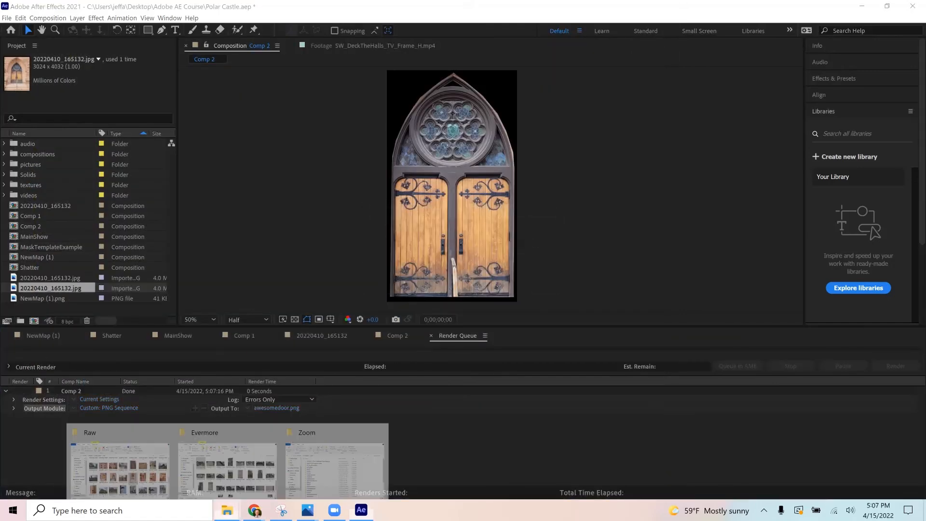
click(120, 457)
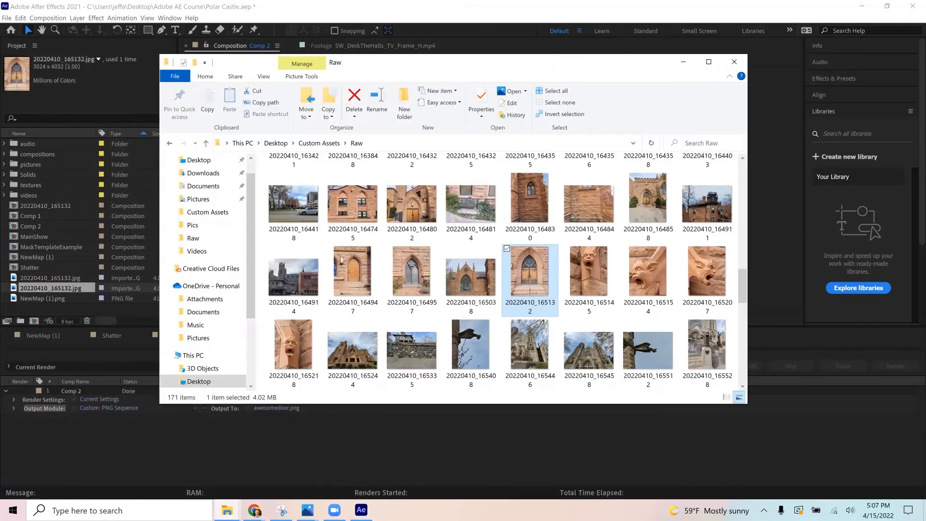
click(319, 143)
double_click(308, 200)
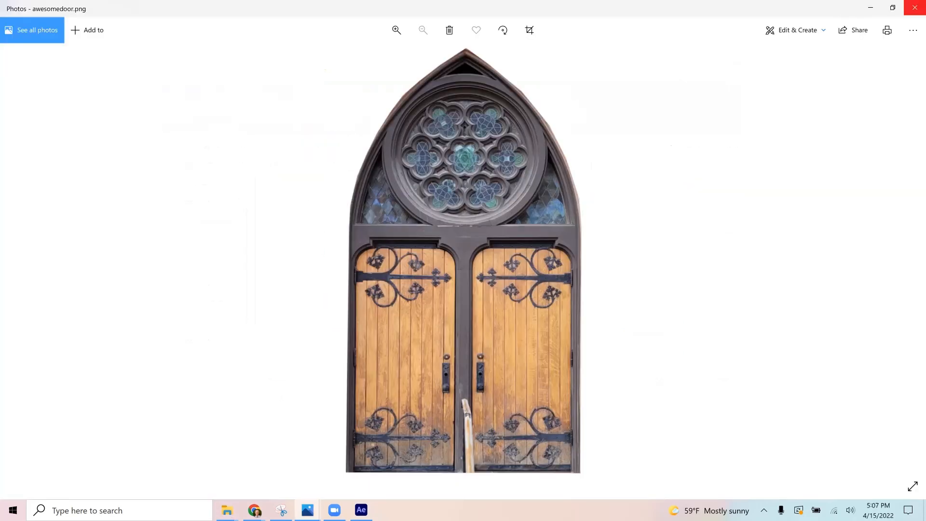
click(915, 7)
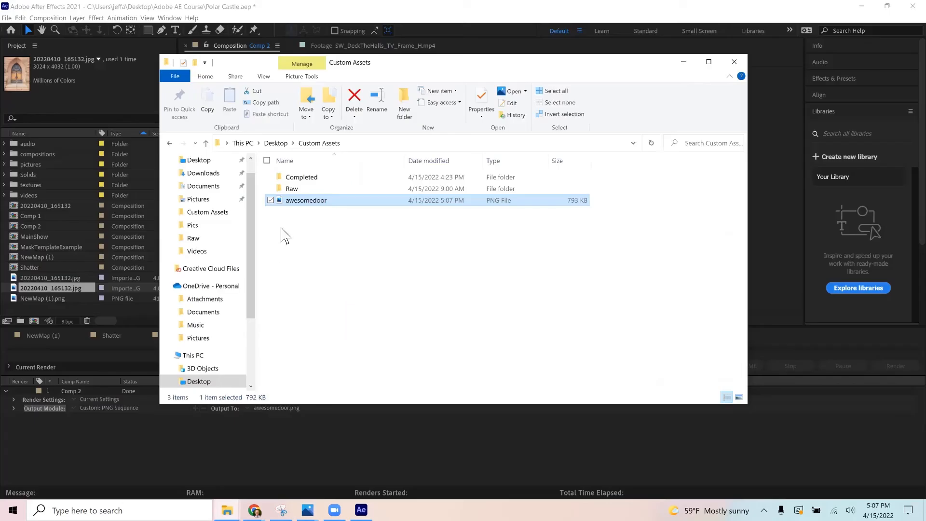
Import awesomedoor.png into the After Effects project and add it to the MainShow composition directly below the whitesnow layer
drag(306, 203, 72, 303)
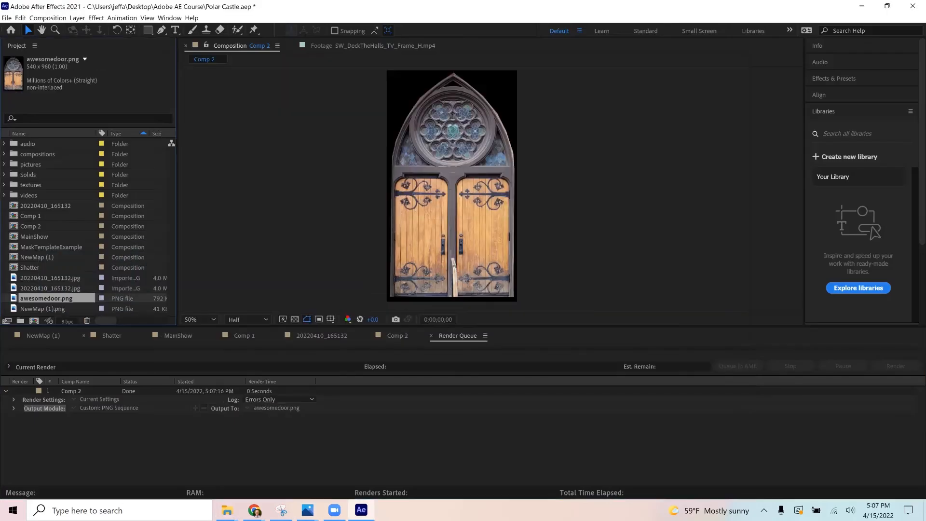
click(177, 336)
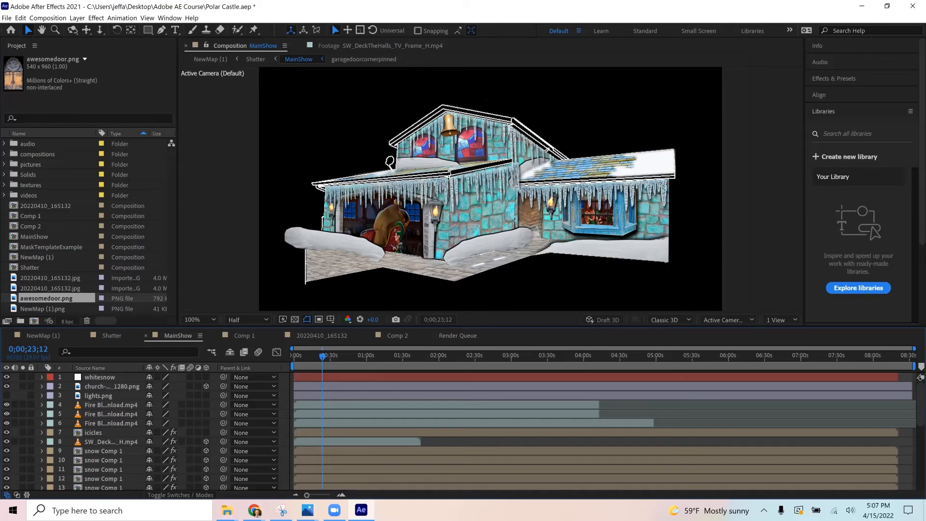
drag(47, 298, 108, 382)
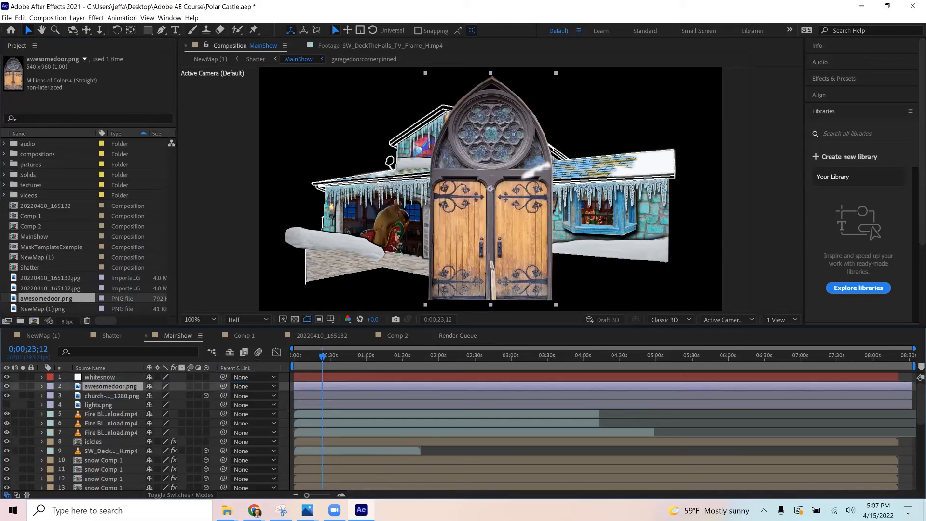
Shrink the awesomedoor layer, place it over the house's entrance beside the bay window, and reduce its height slightly to fit the doorway
drag(556, 304, 553, 246)
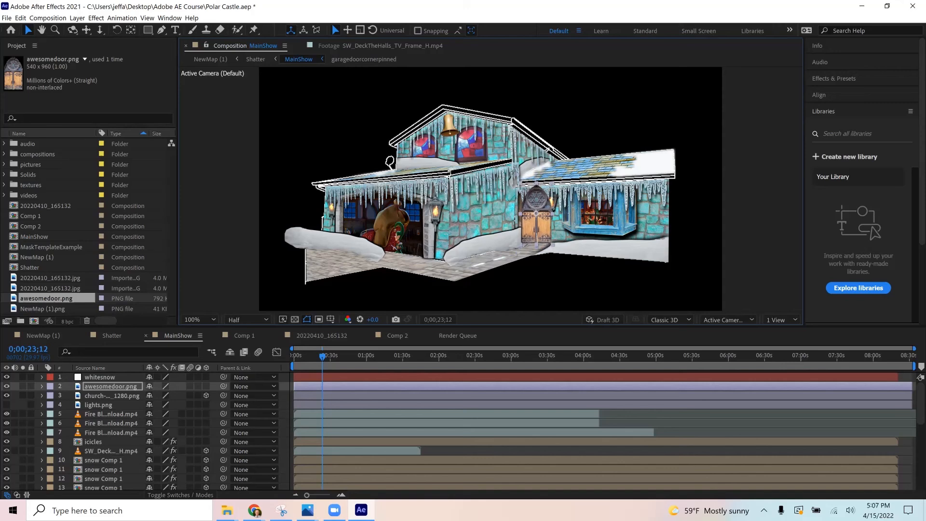
scroll(553, 245, up, 2)
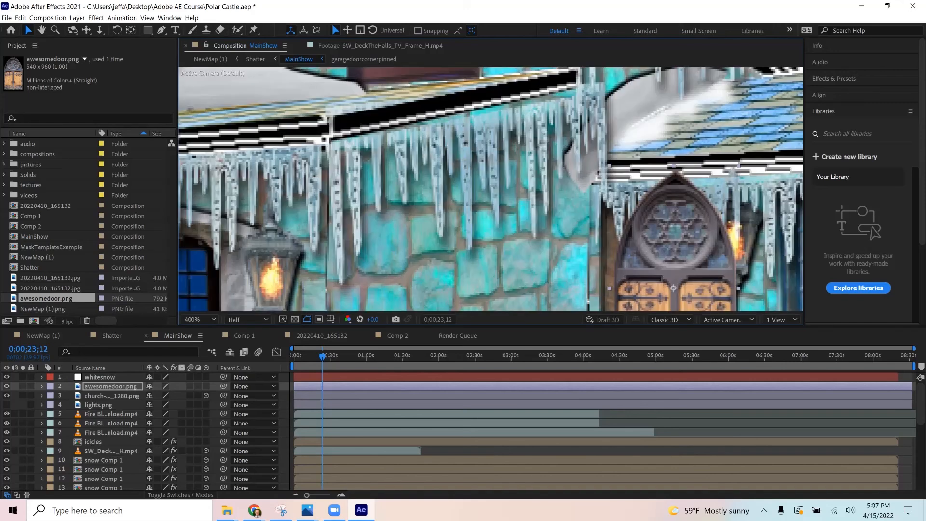
scroll(553, 245, down, 1)
key(space)
drag(521, 238, 441, 207)
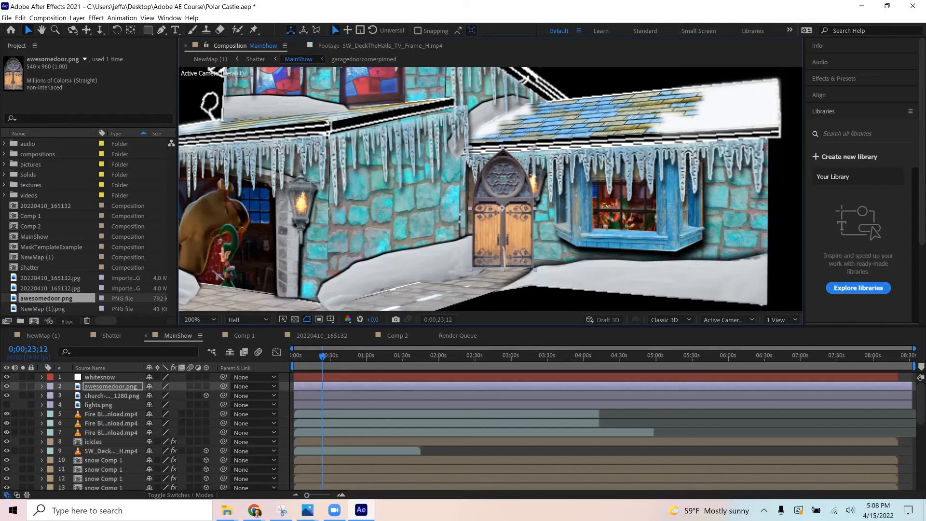
mouse_move(534, 270)
mouse_down()
mouse_move(540, 260)
mouse_move(534, 265)
mouse_up()
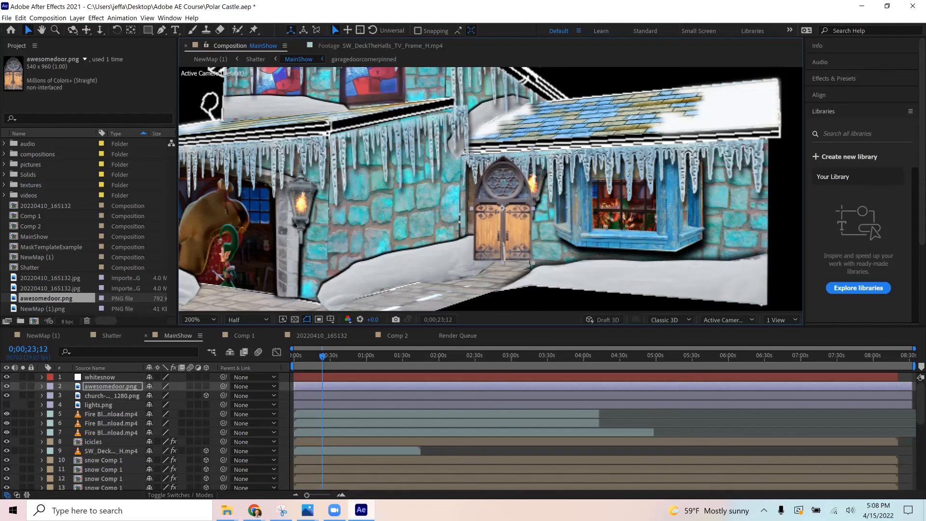